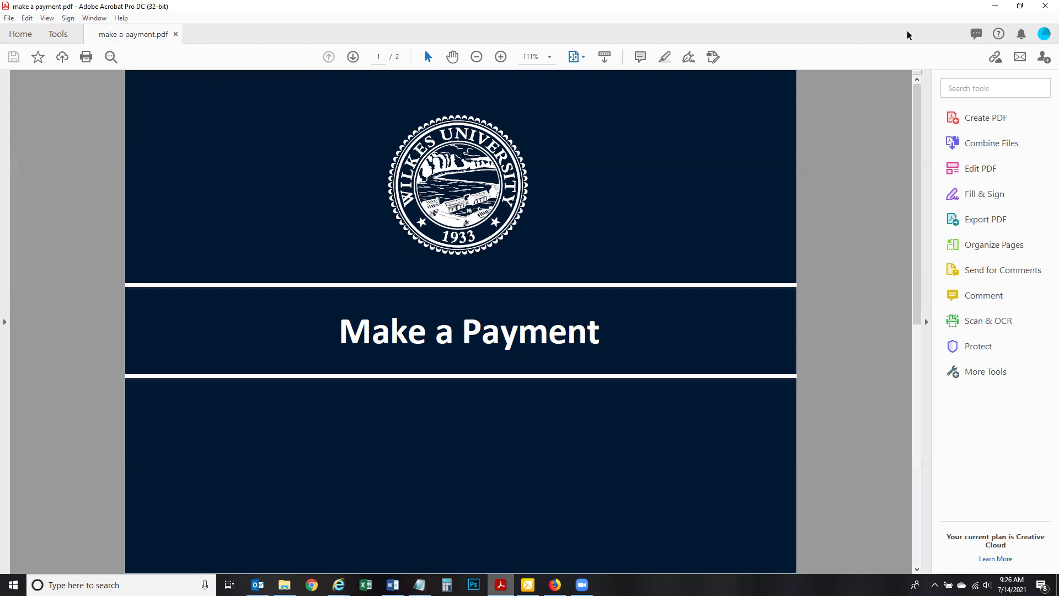
Step: Leave the PDF for the Wilkes University portal in the browser and open the Student Services page
{"action": "left_click", "coordinate": [997, 10]}
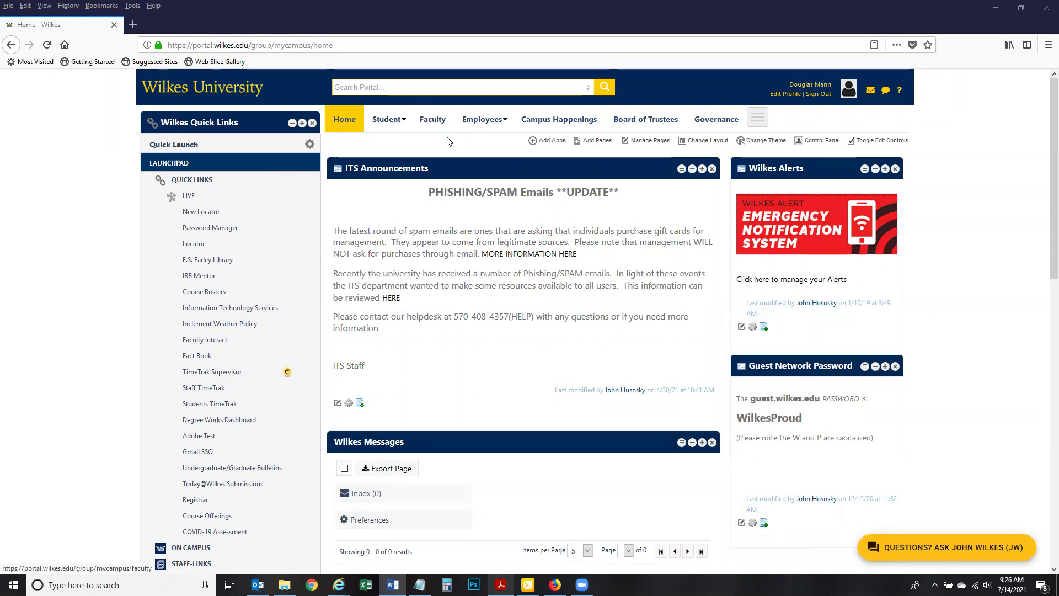
{"action": "left_click", "coordinate": [395, 123]}
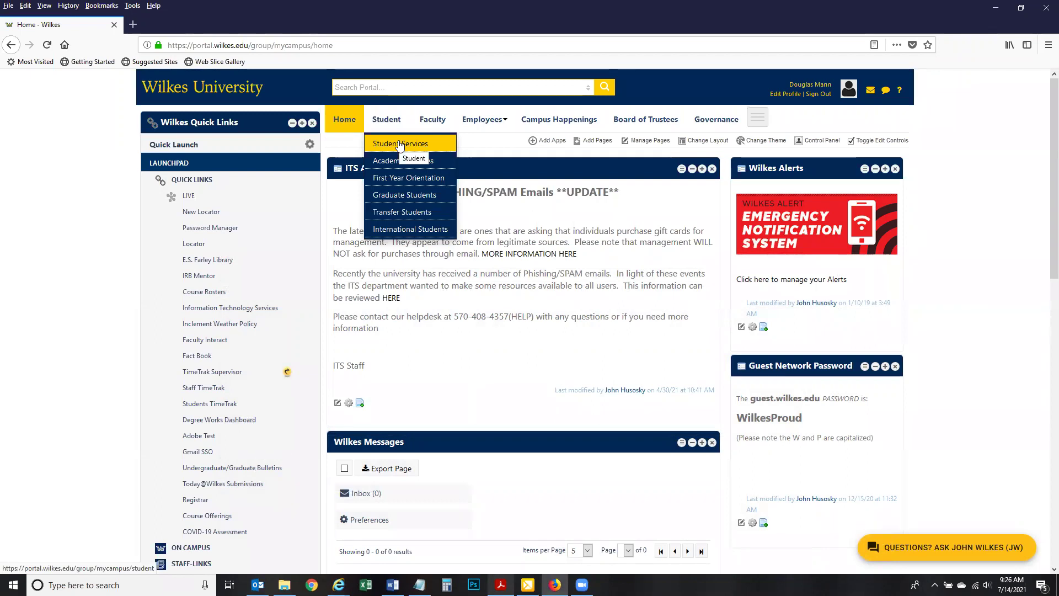
{"action": "left_click", "coordinate": [400, 145]}
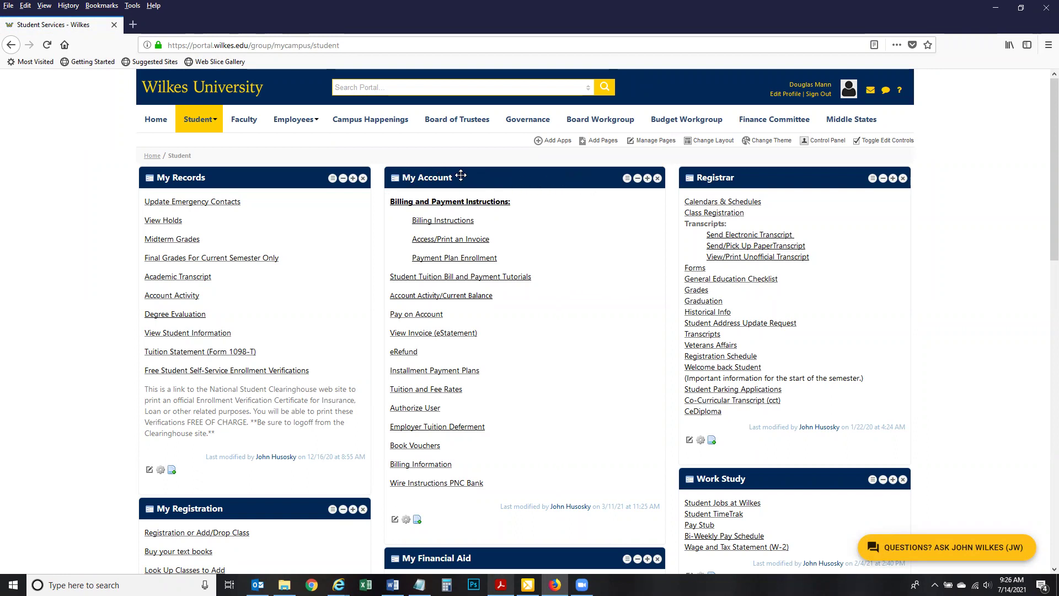
Step: Open Pay on Account from the My Account links and start a payment on the student account
{"action": "left_click_drag", "start_coordinate": [483, 177], "coordinate": [620, 179]}
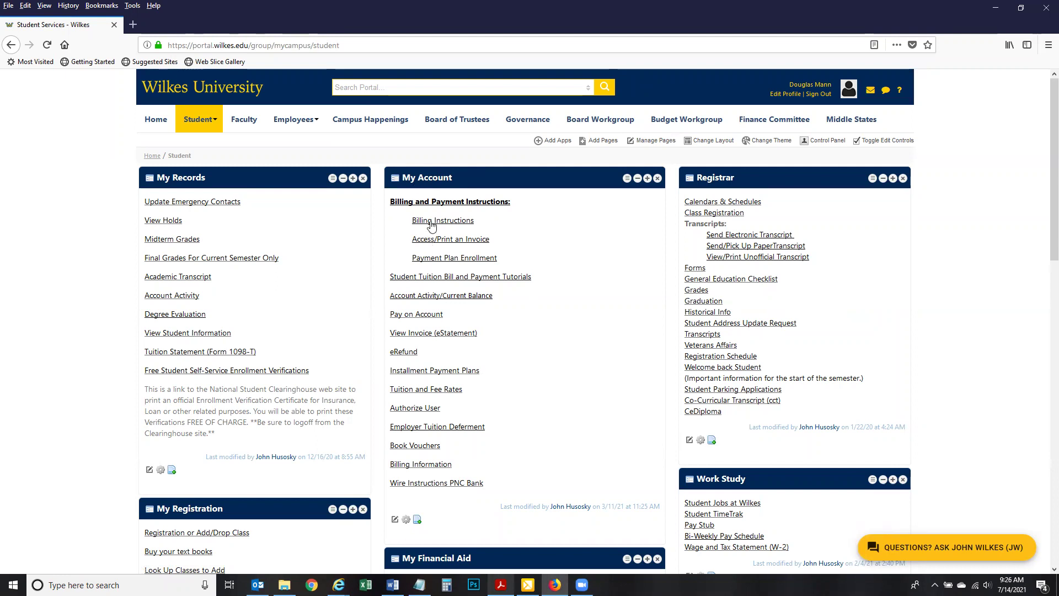
{"action": "left_click", "coordinate": [417, 314]}
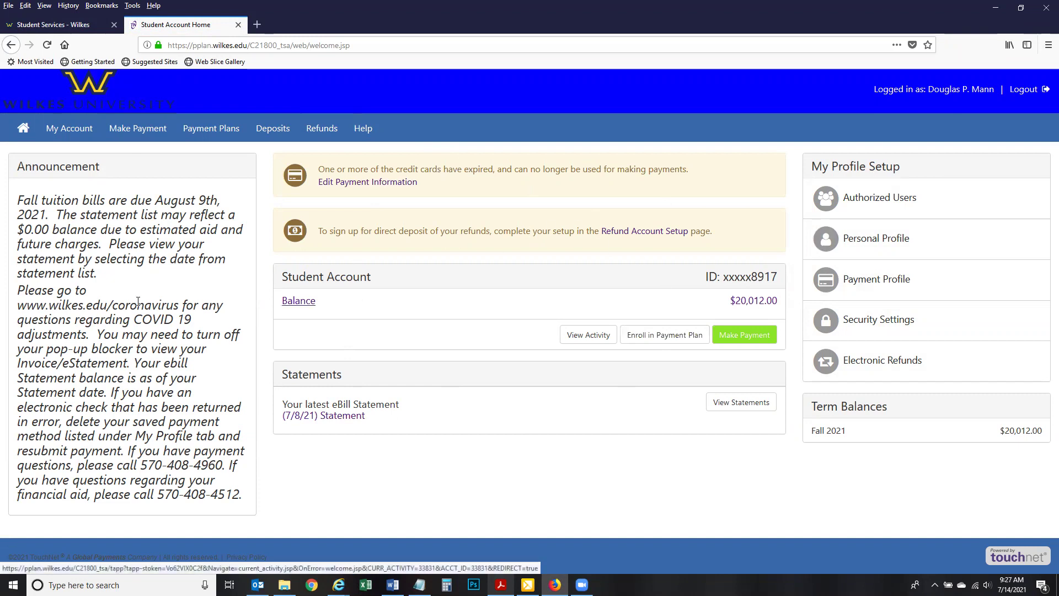
{"action": "left_click_drag", "start_coordinate": [18, 197], "coordinate": [137, 292]}
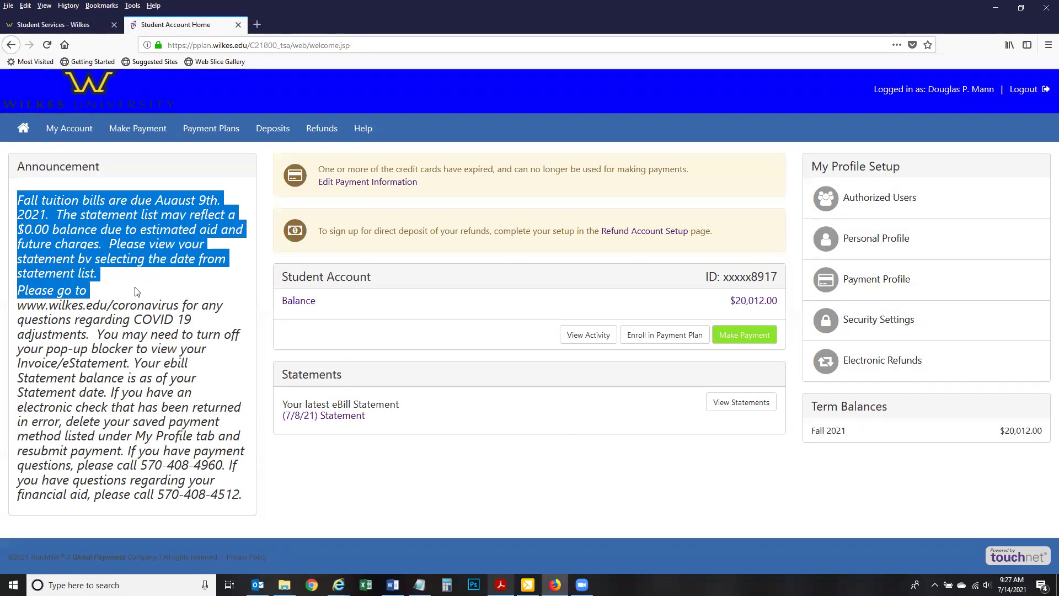
{"action": "left_click", "coordinate": [135, 292]}
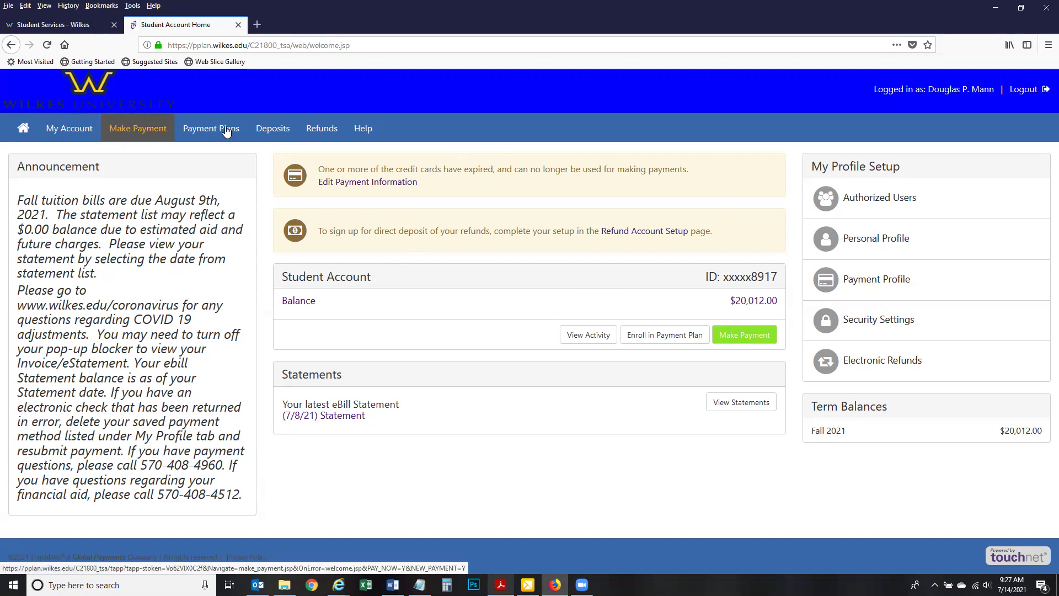
{"action": "left_click", "coordinate": [760, 340]}
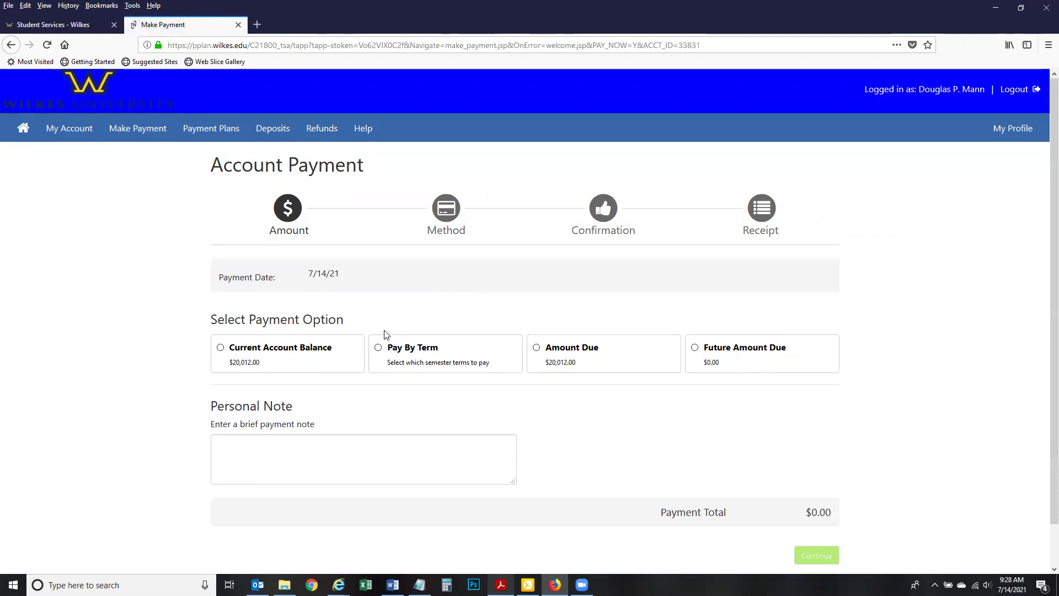
Step: Review the Pay By Term, Amount Due and Future Amount Due payment options, and select Current Account Balance
{"action": "scroll", "coordinate": [331, 281], "scroll_direction": "down", "scroll_amount": 2}
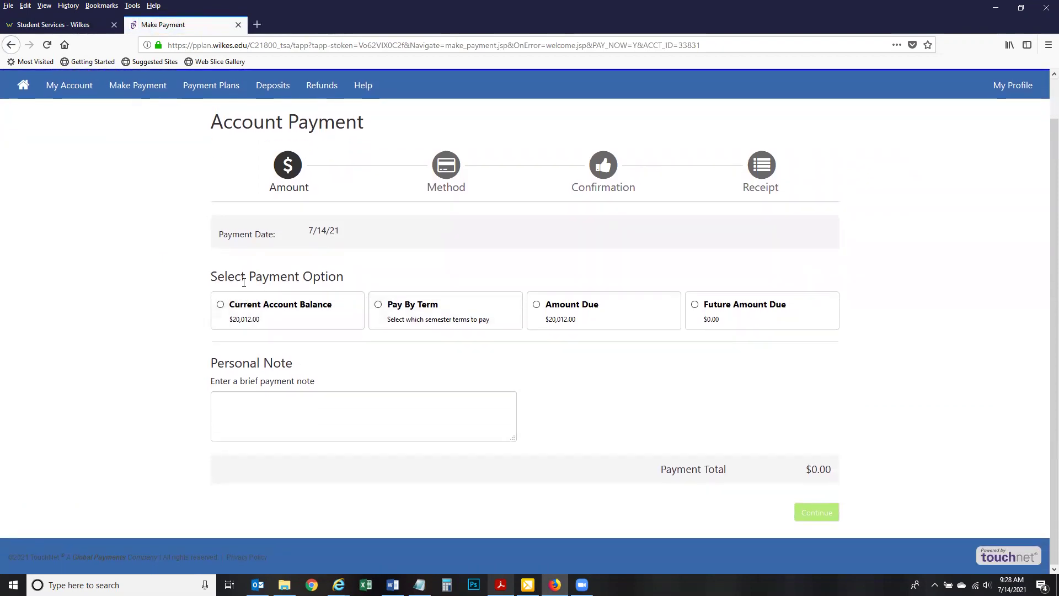
{"action": "left_click", "coordinate": [223, 307]}
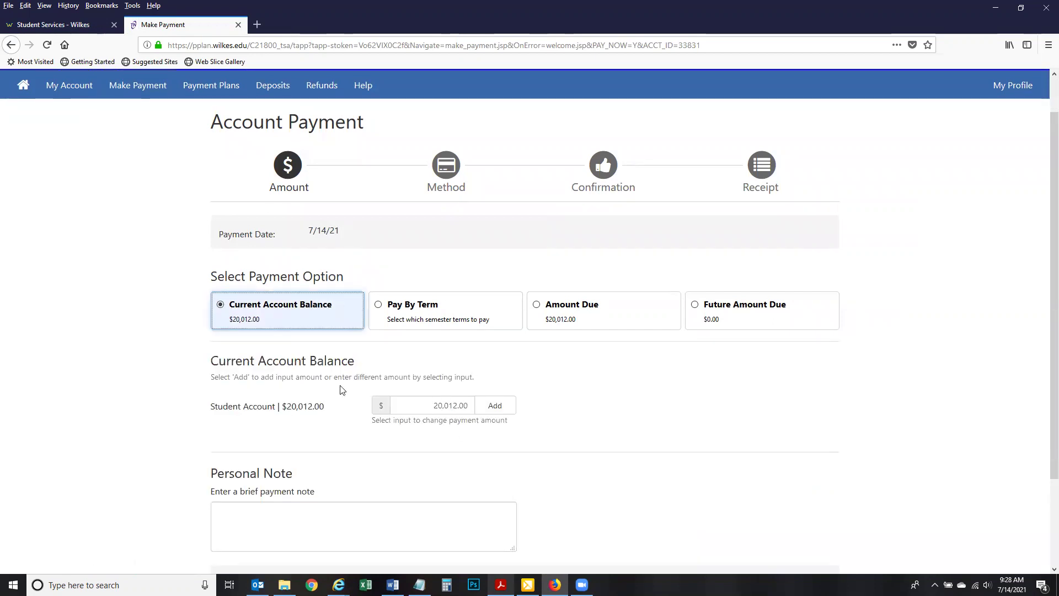
{"action": "scroll", "coordinate": [419, 418], "scroll_direction": "down", "scroll_amount": 2}
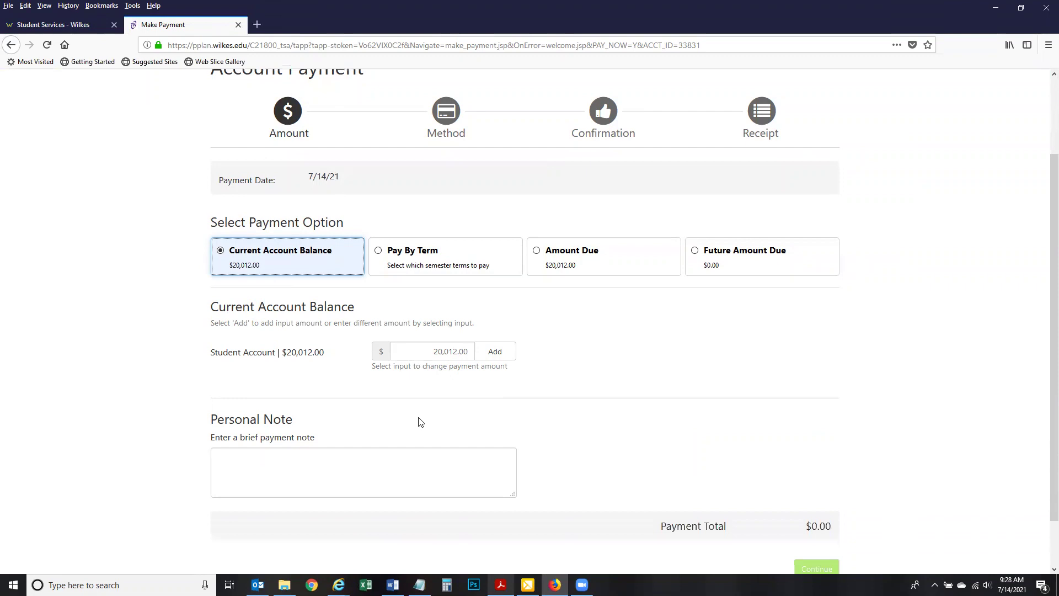
{"action": "left_click", "coordinate": [434, 265]}
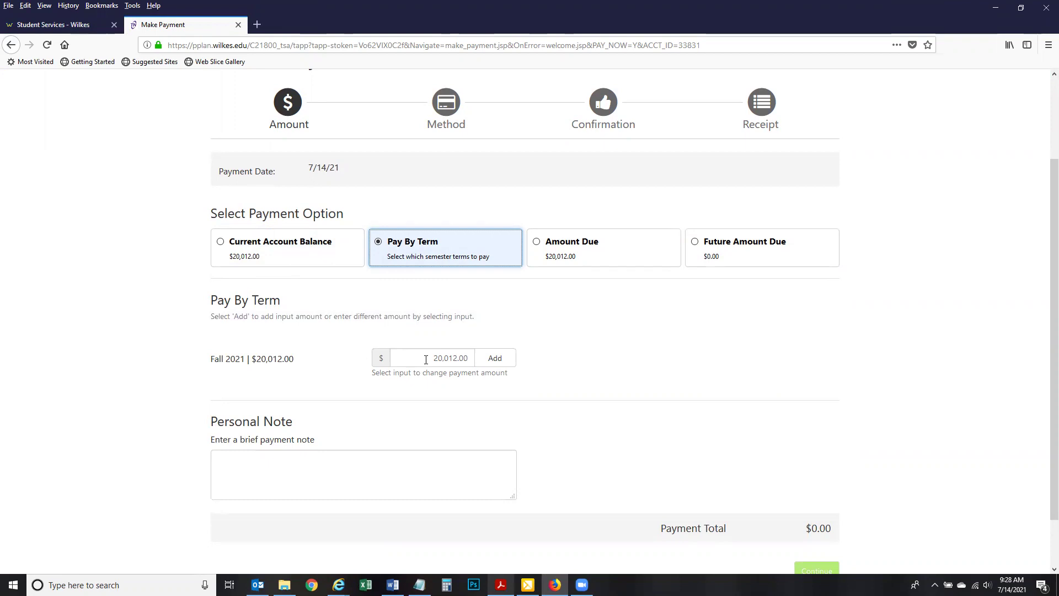
{"action": "left_click", "coordinate": [602, 259]}
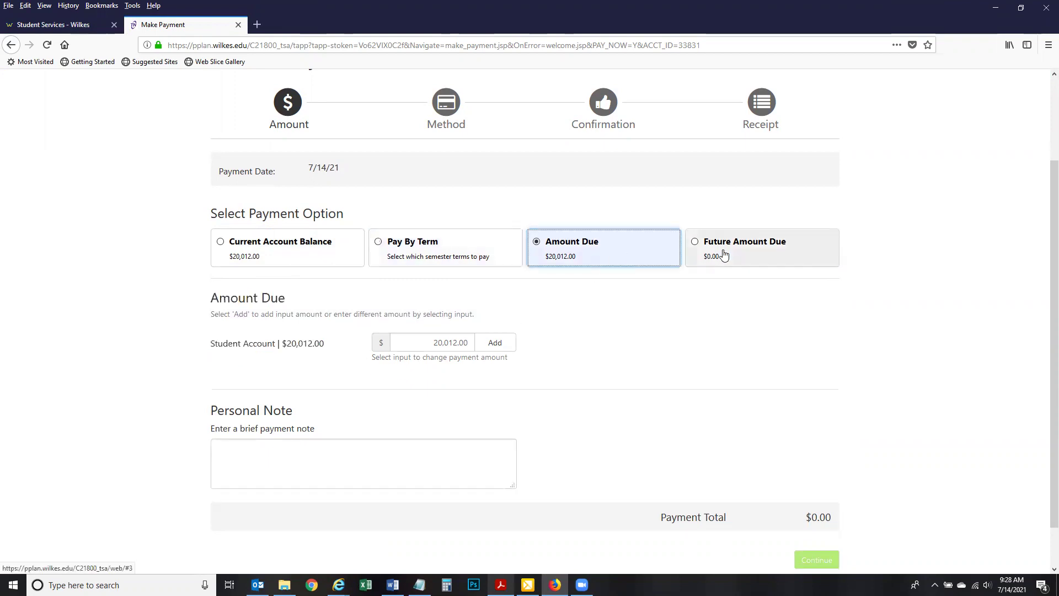
{"action": "left_click", "coordinate": [753, 248]}
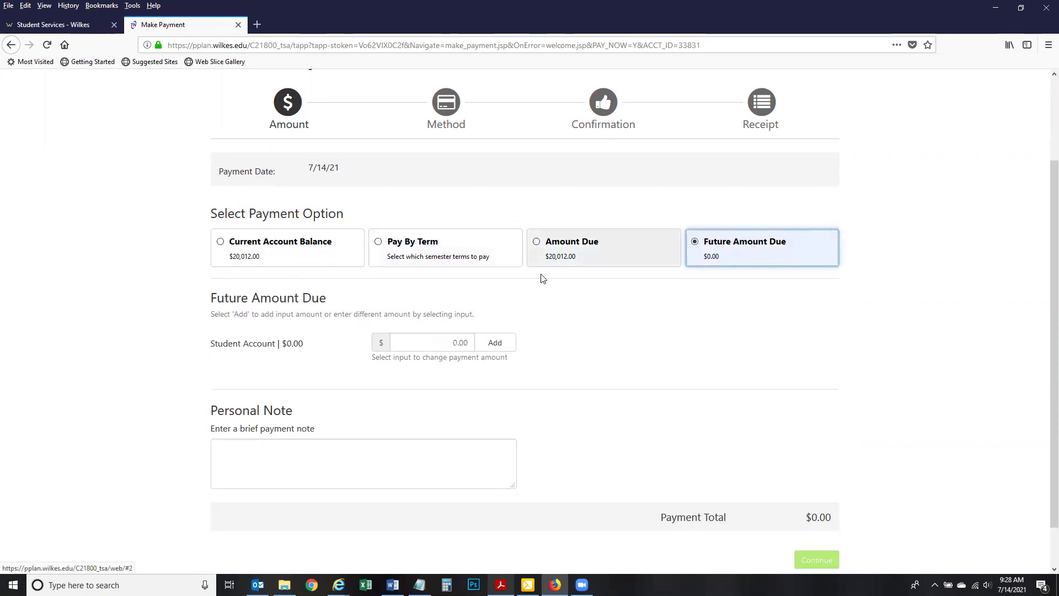
{"action": "left_click", "coordinate": [585, 255]}
{"action": "left_click", "coordinate": [317, 251]}
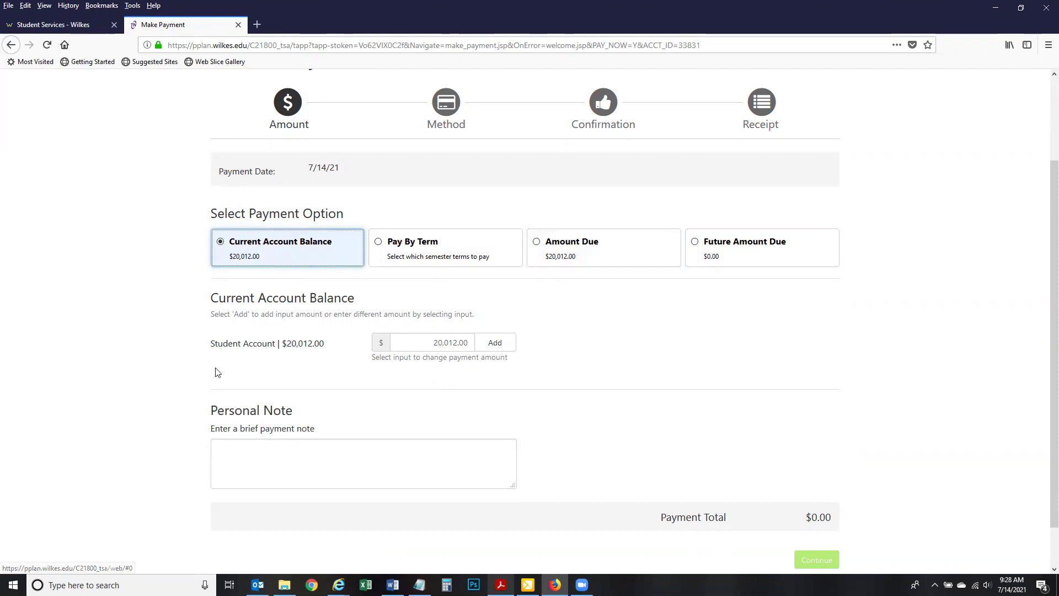
Step: Enter "Tuition for fall 2021." as the personal note for the payment
{"action": "scroll", "coordinate": [199, 376], "scroll_direction": "down", "scroll_amount": 2}
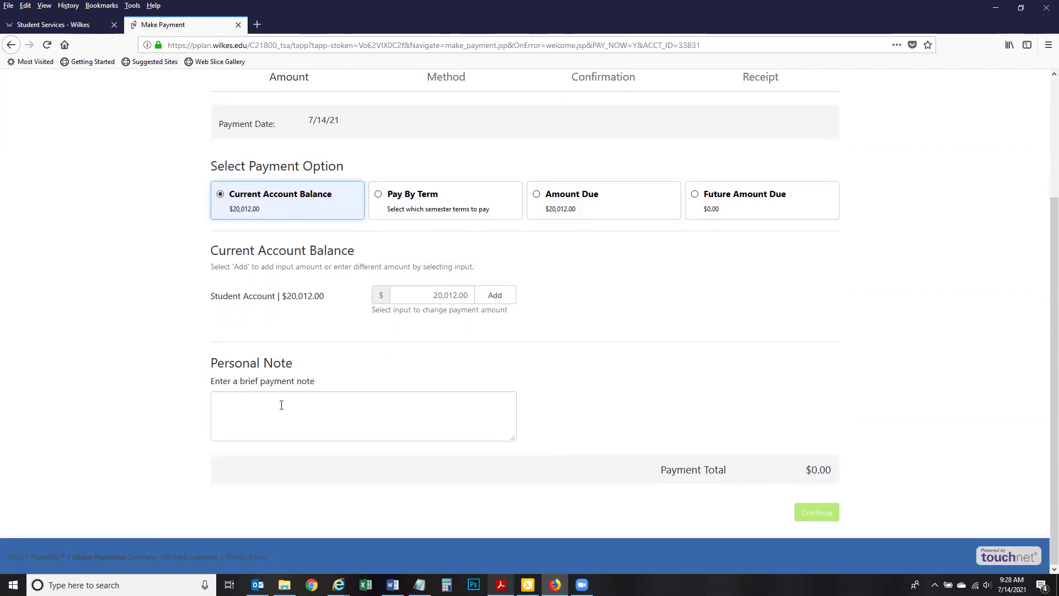
{"action": "left_click", "coordinate": [243, 418]}
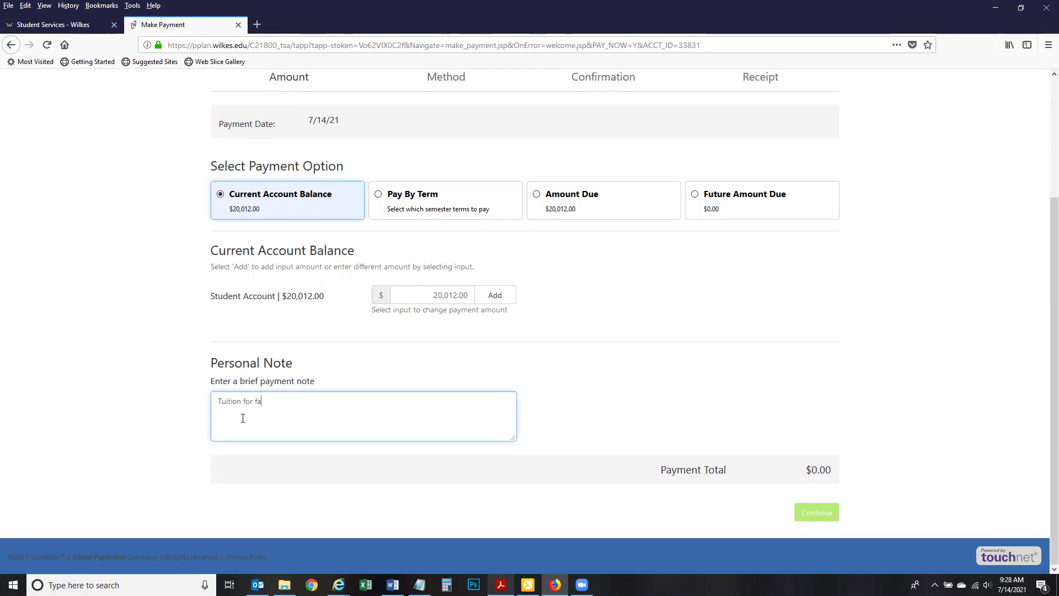
{"action": "left_click", "coordinate": [83, 450]}
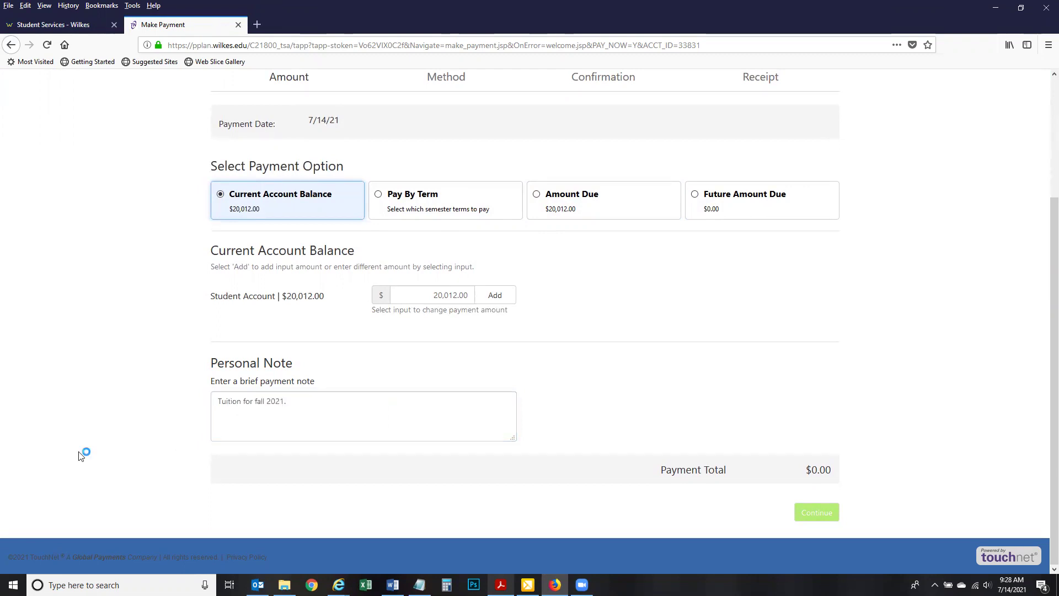
Step: Add the full student account balance of $20,012.00 to the payment and continue to the method stage
{"action": "left_click", "coordinate": [494, 297]}
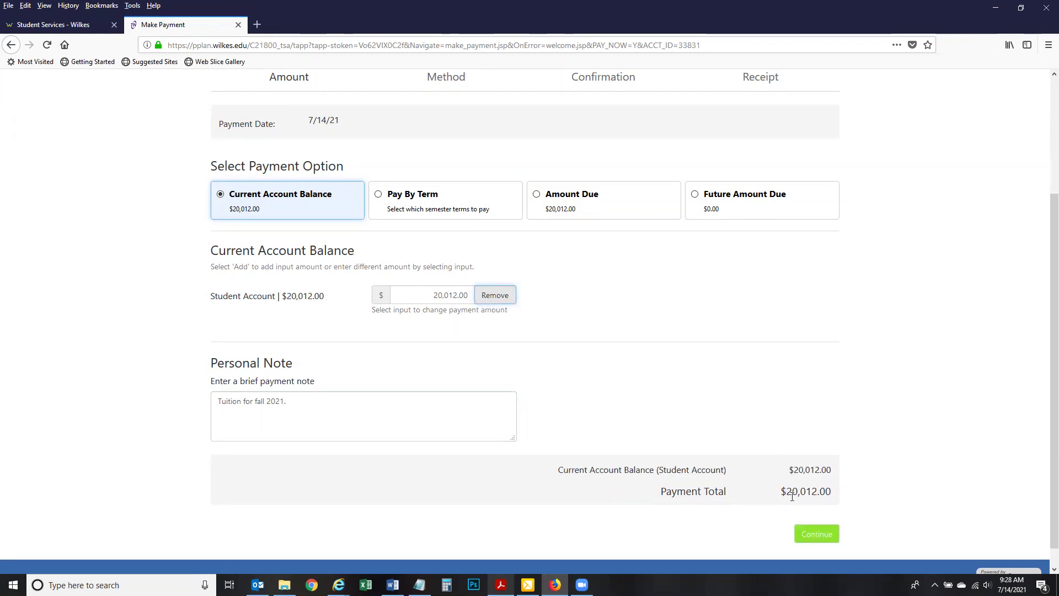
{"action": "left_click", "coordinate": [500, 295]}
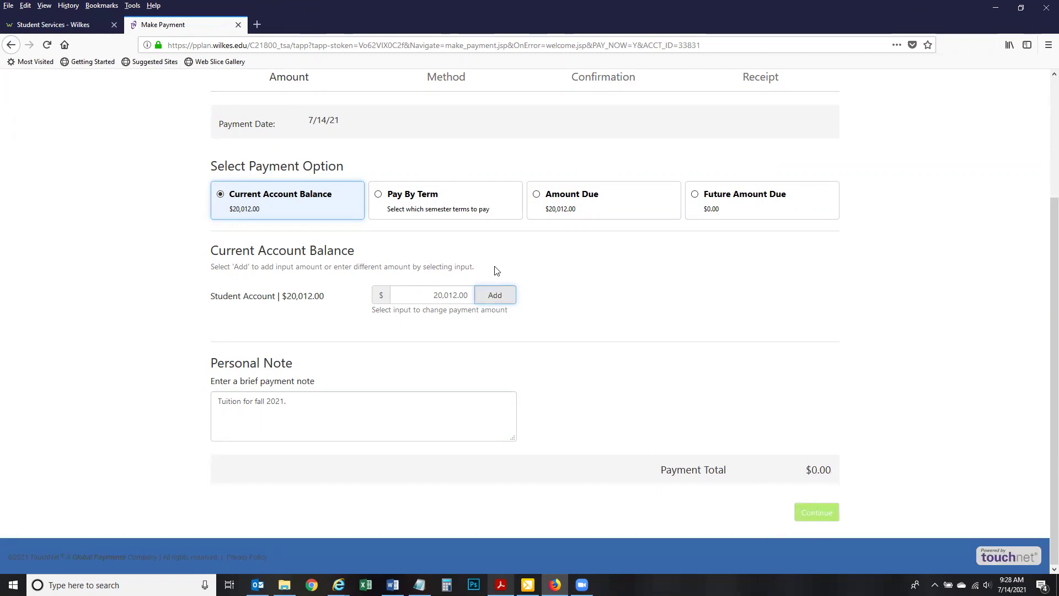
{"action": "left_click", "coordinate": [495, 298]}
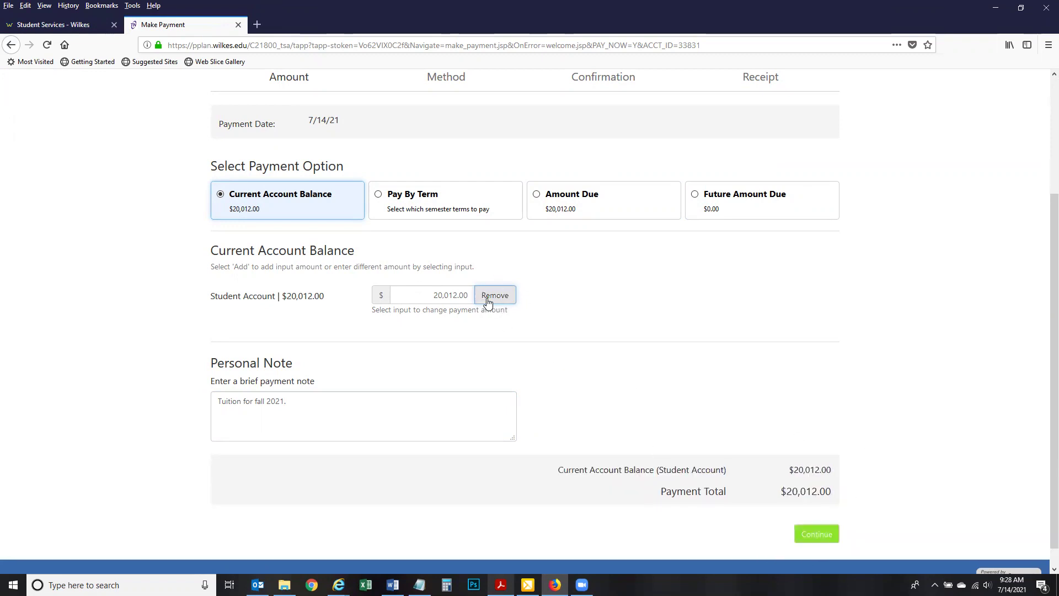
{"action": "left_click", "coordinate": [816, 534]}
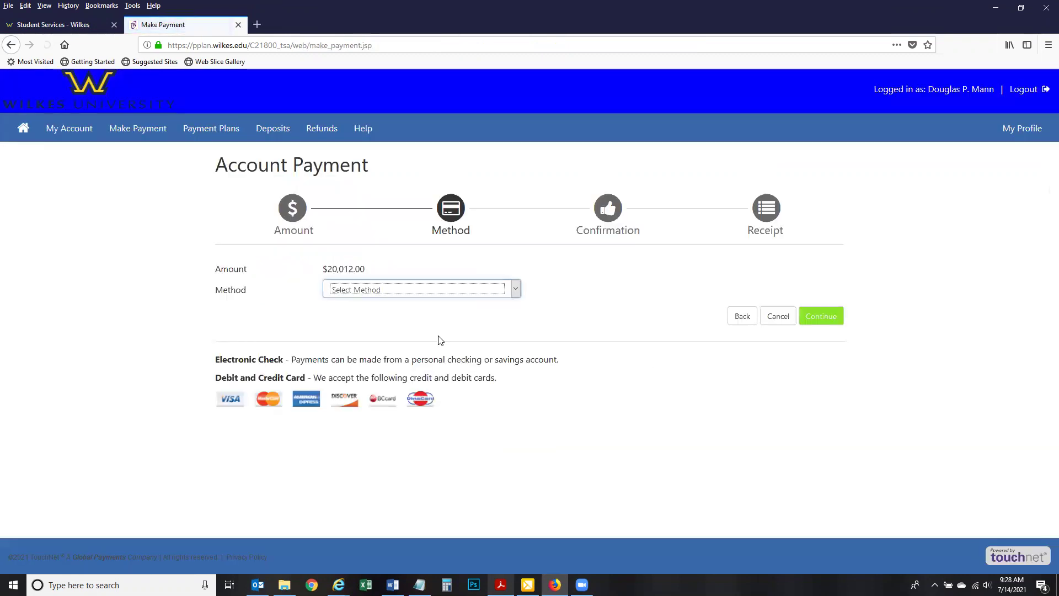
{"action": "left_click", "coordinate": [515, 290]}
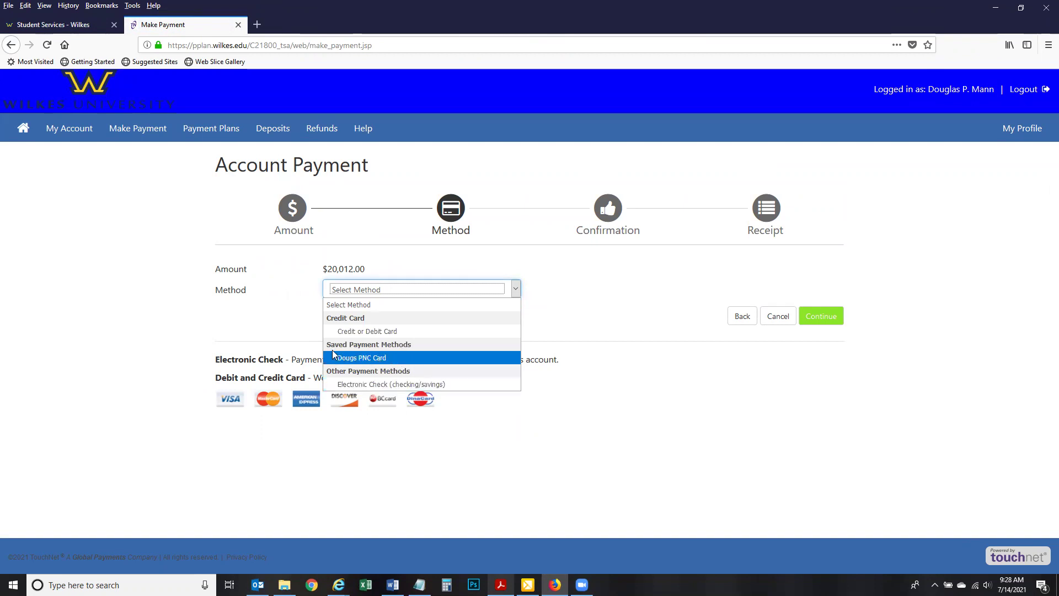
{"action": "left_click", "coordinate": [394, 331]}
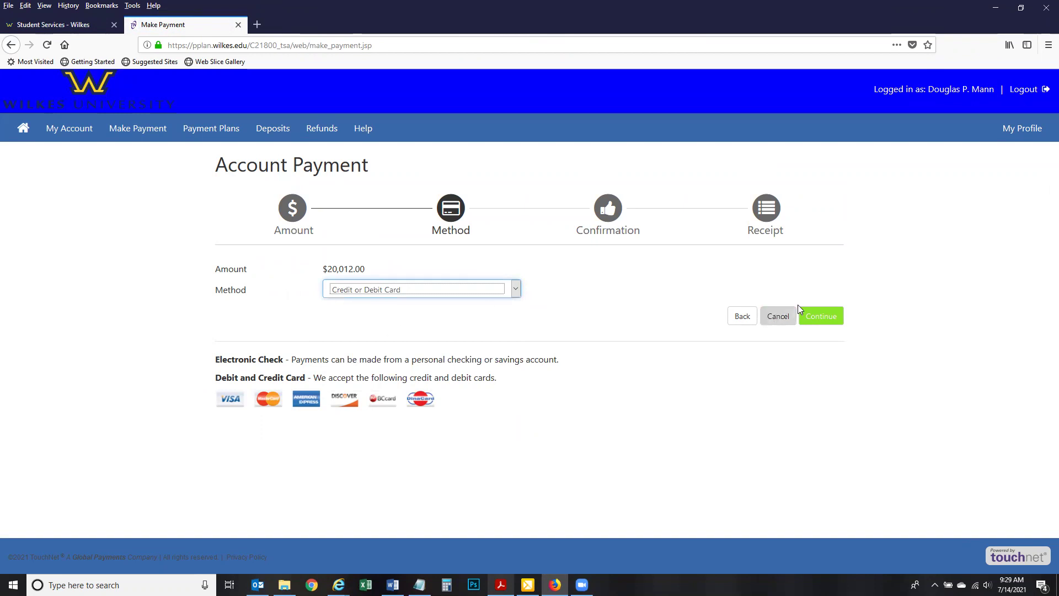
{"action": "left_click", "coordinate": [831, 320]}
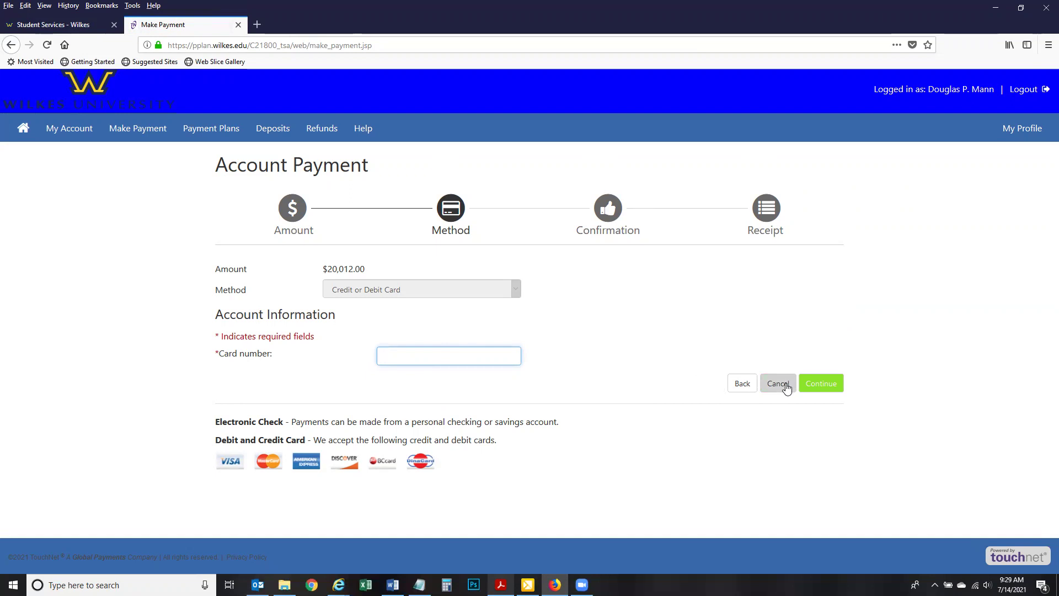
{"action": "left_click", "coordinate": [741, 386]}
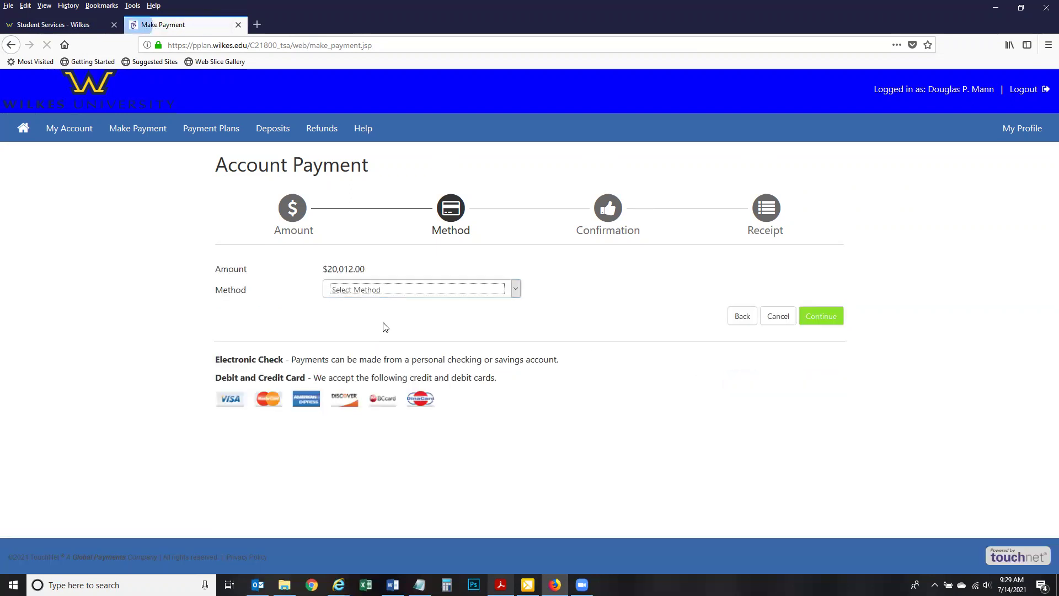
Step: Choose Electronic Check (checking/savings) as the payment method and continue to its account details
{"action": "left_click", "coordinate": [411, 295]}
{"action": "left_click", "coordinate": [415, 384]}
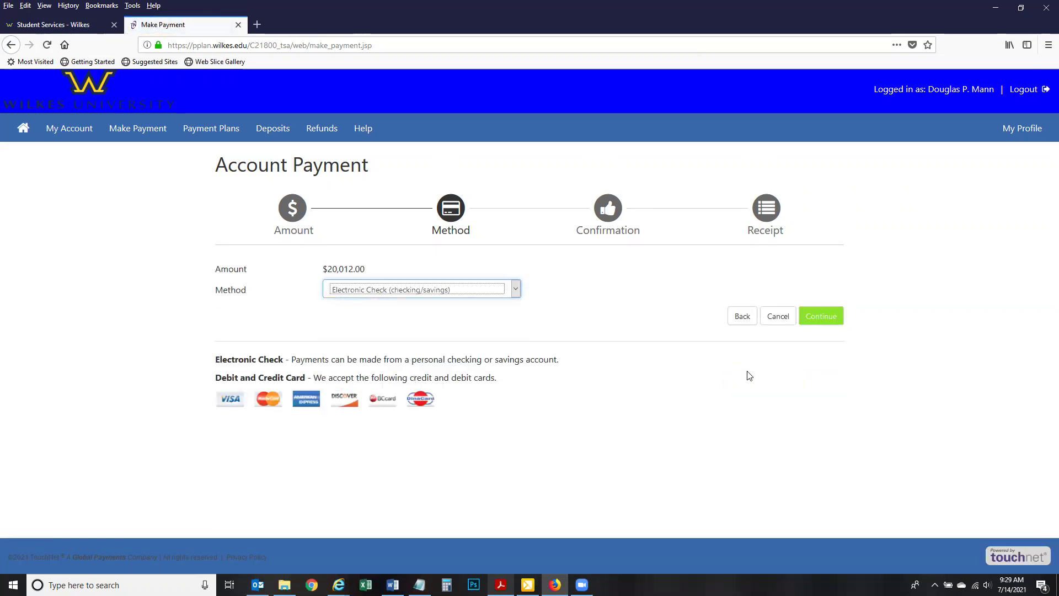
{"action": "left_click", "coordinate": [822, 317]}
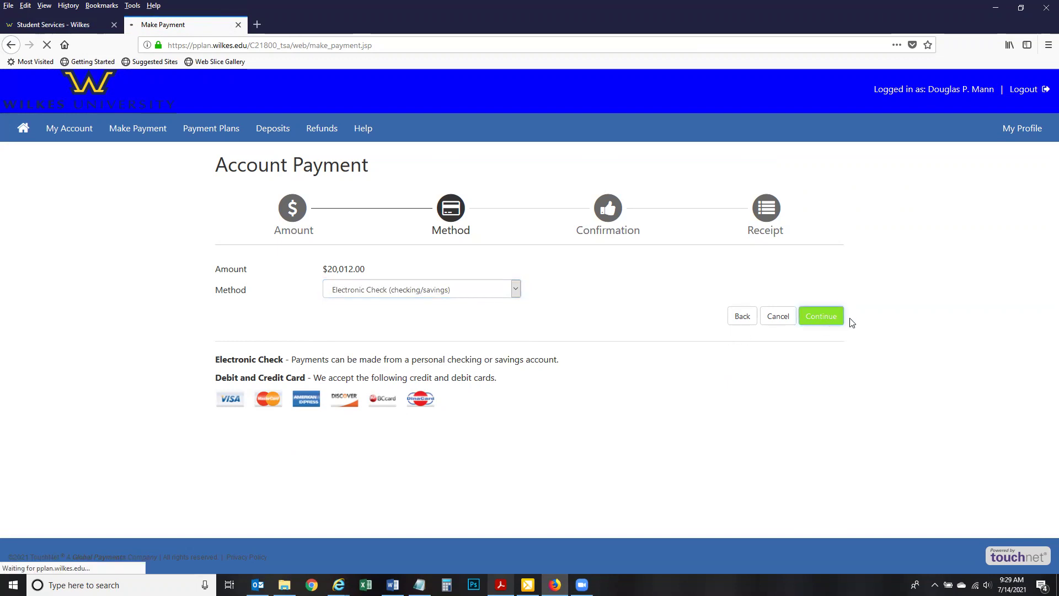
Step: Set the bank account type to Checking, and view and dismiss the routing number example
{"action": "scroll", "coordinate": [403, 331], "scroll_direction": "down", "scroll_amount": 1}
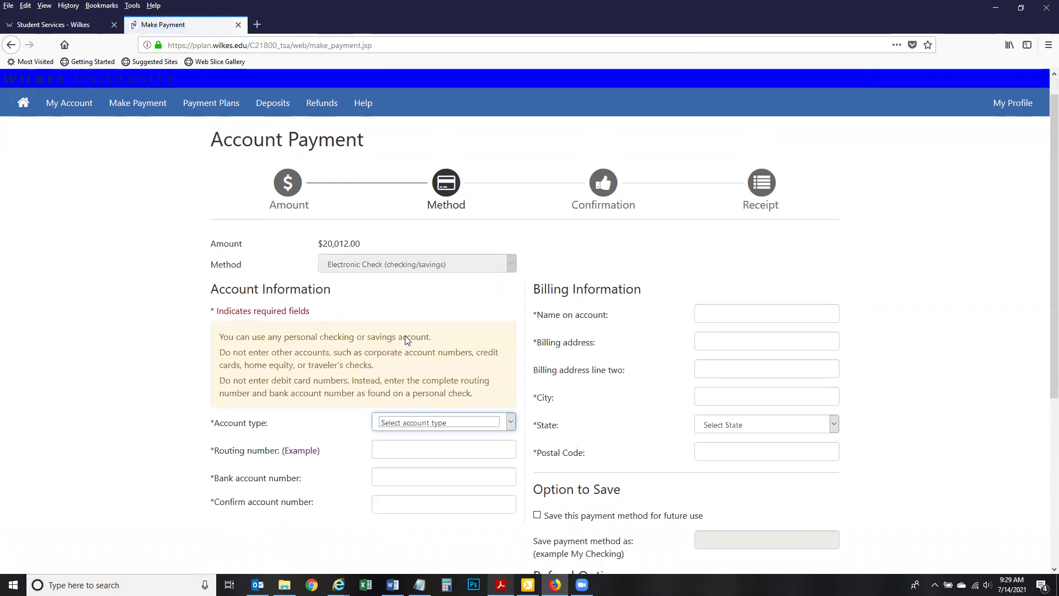
{"action": "scroll", "coordinate": [401, 336], "scroll_direction": "down", "scroll_amount": 1}
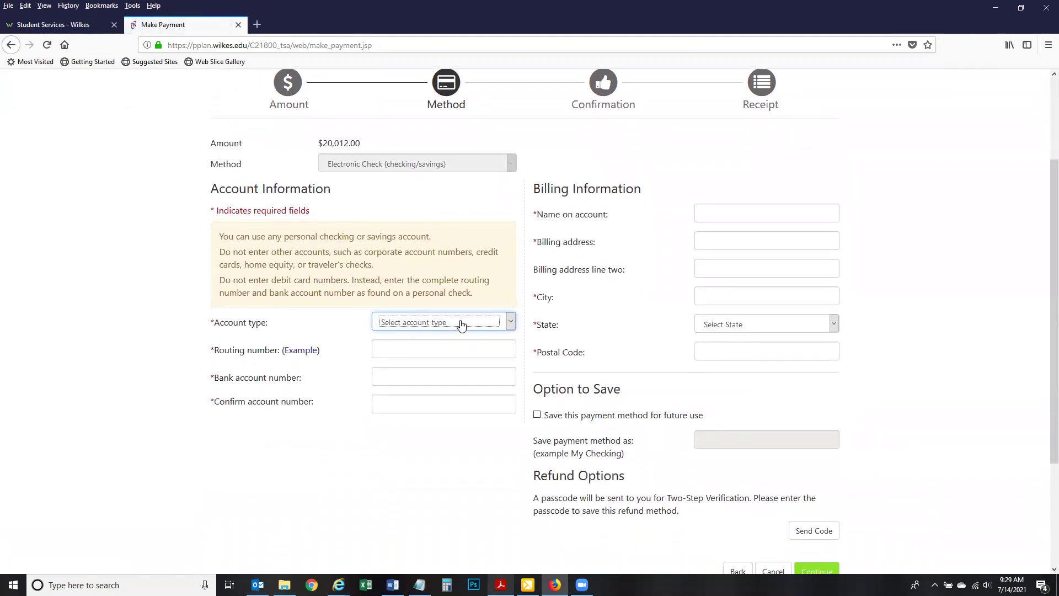
{"action": "left_click", "coordinate": [508, 324]}
{"action": "left_click", "coordinate": [473, 350]}
{"action": "left_click", "coordinate": [298, 350]}
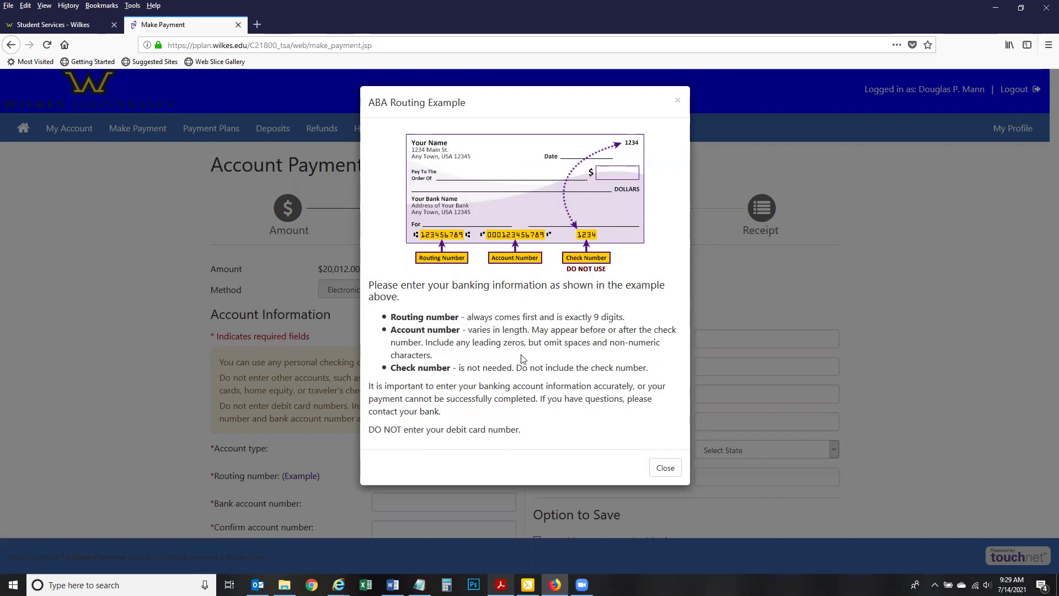
{"action": "left_click", "coordinate": [665, 467]}
Step: Choose to save this payment method for future use and name it as the account holder's checking account
{"action": "scroll", "coordinate": [651, 447], "scroll_direction": "down", "scroll_amount": 2}
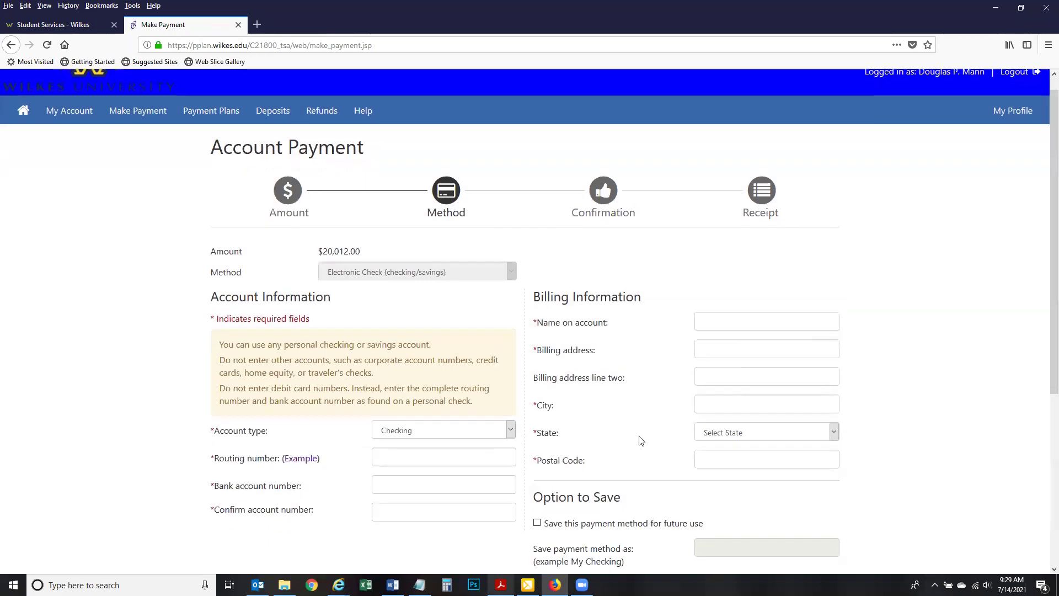
{"action": "scroll", "coordinate": [664, 386], "scroll_direction": "down", "scroll_amount": 1}
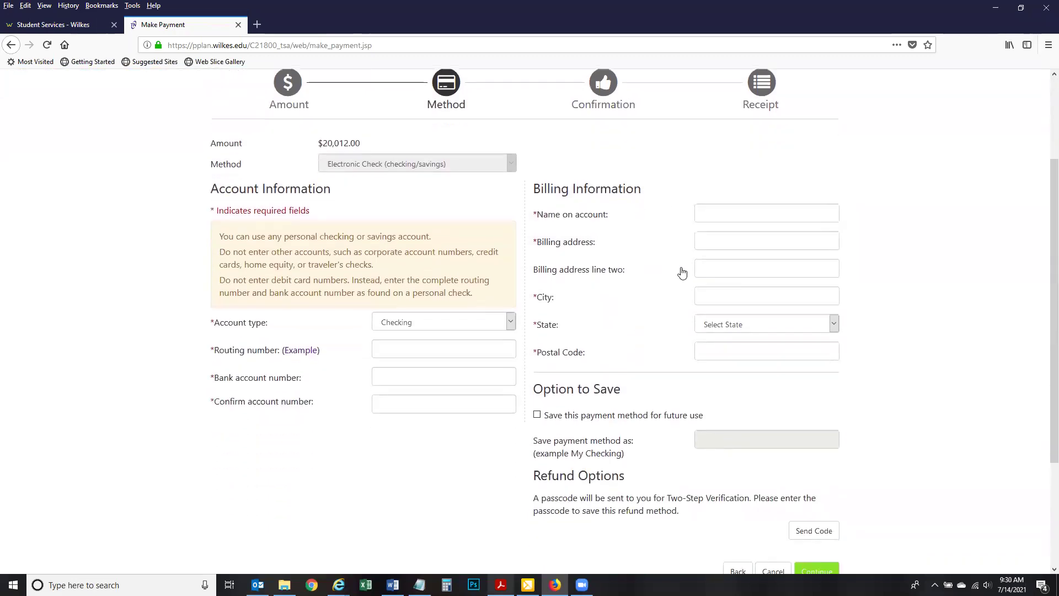
{"action": "scroll", "coordinate": [676, 339], "scroll_direction": "down", "scroll_amount": 1}
{"action": "left_click", "coordinate": [537, 352]}
{"action": "left_click", "coordinate": [741, 384]}
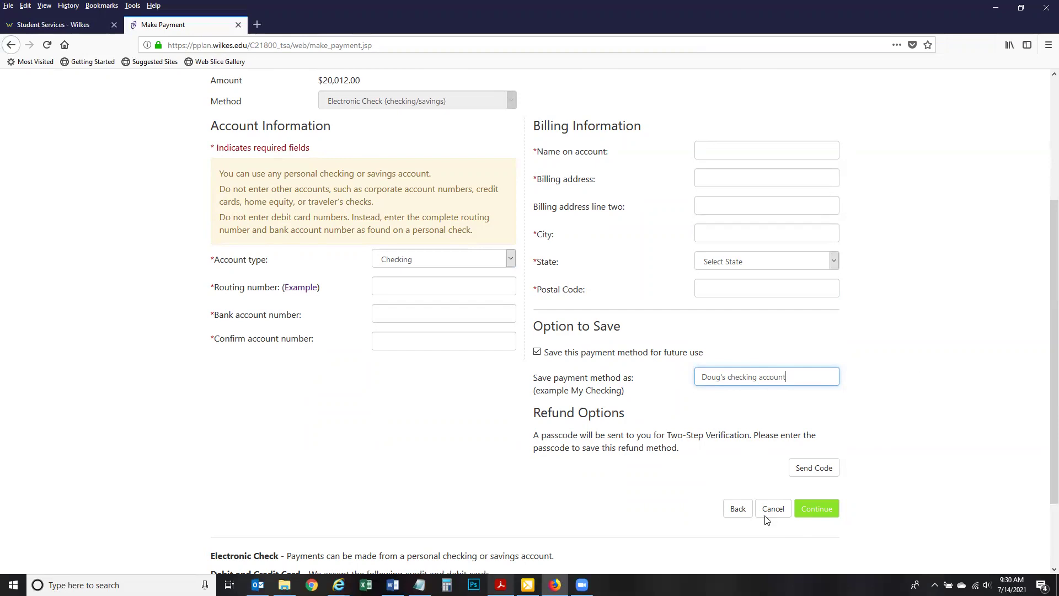
{"action": "scroll", "coordinate": [684, 444], "scroll_direction": "up", "scroll_amount": 2}
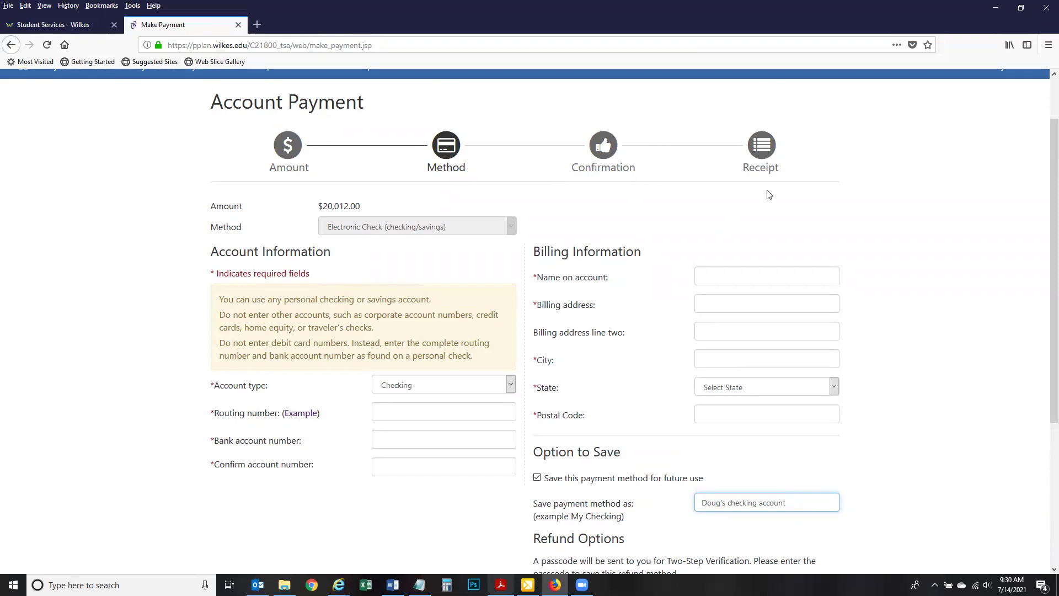
Step: Go back from the electronic check details, choose the saved PNC card as the payment method, and continue to the confirmation stage
{"action": "scroll", "coordinate": [759, 224], "scroll_direction": "down", "scroll_amount": 2}
{"action": "left_click", "coordinate": [737, 508]}
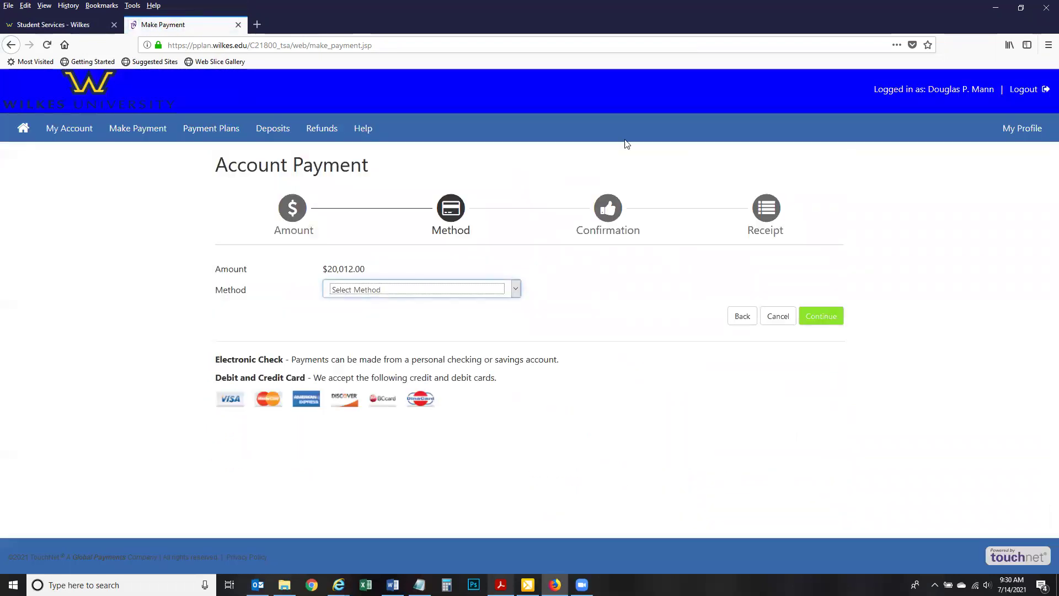
{"action": "left_click", "coordinate": [515, 289]}
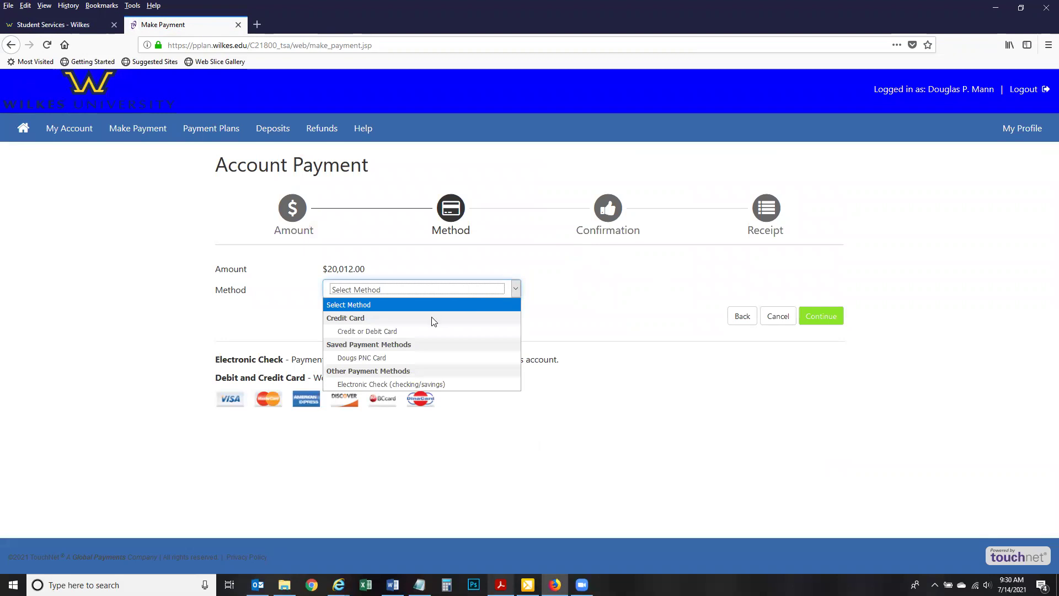
{"action": "left_click", "coordinate": [411, 353]}
{"action": "left_click", "coordinate": [826, 319]}
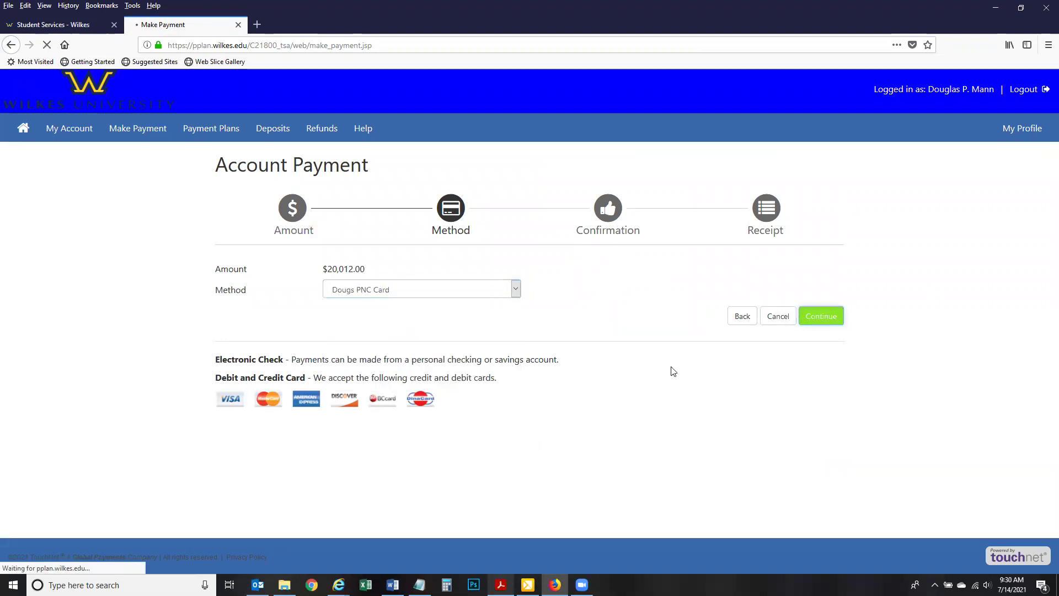
Step: Review the payment information, selected card and confirmation email, and return to the amount stage without submitting the payment
{"action": "scroll", "coordinate": [644, 418], "scroll_direction": "down", "scroll_amount": 2}
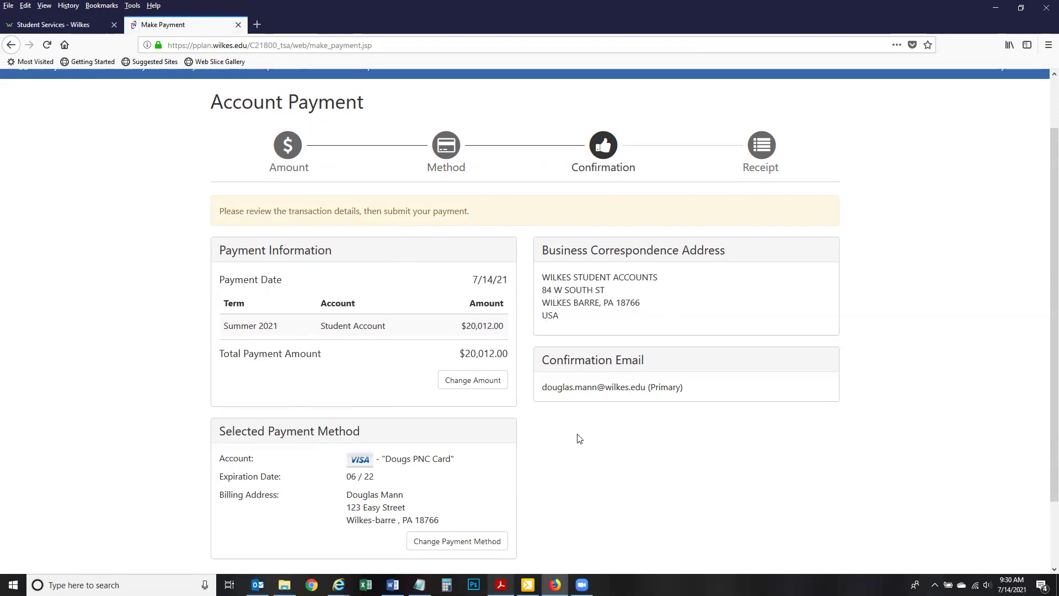
{"action": "scroll", "coordinate": [459, 416], "scroll_direction": "down", "scroll_amount": 3}
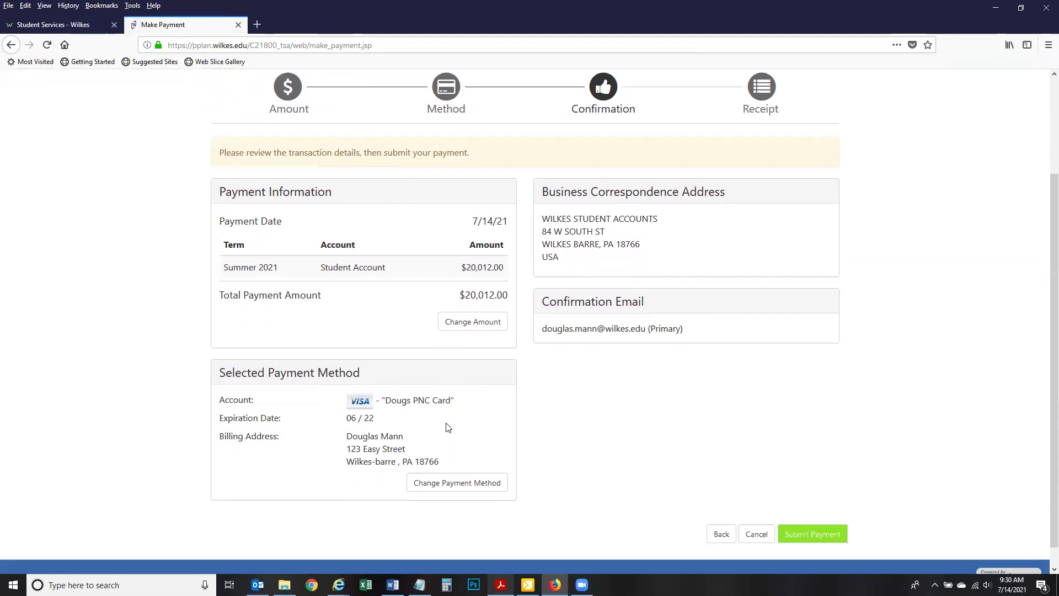
{"action": "left_click_drag", "start_coordinate": [542, 310], "coordinate": [673, 310]}
{"action": "left_click", "coordinate": [645, 351]}
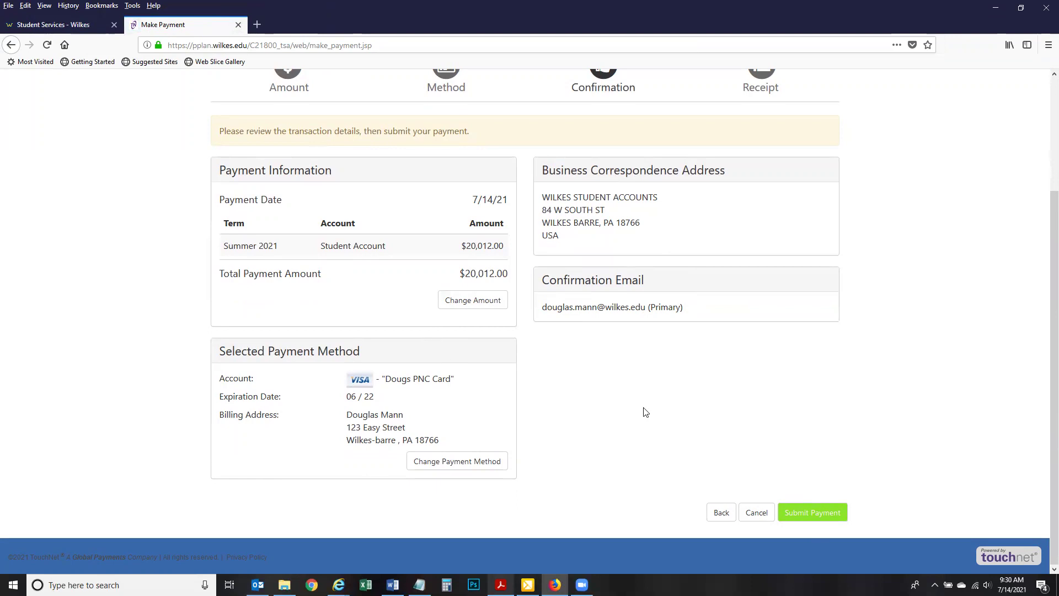
{"action": "left_click", "coordinate": [722, 513]}
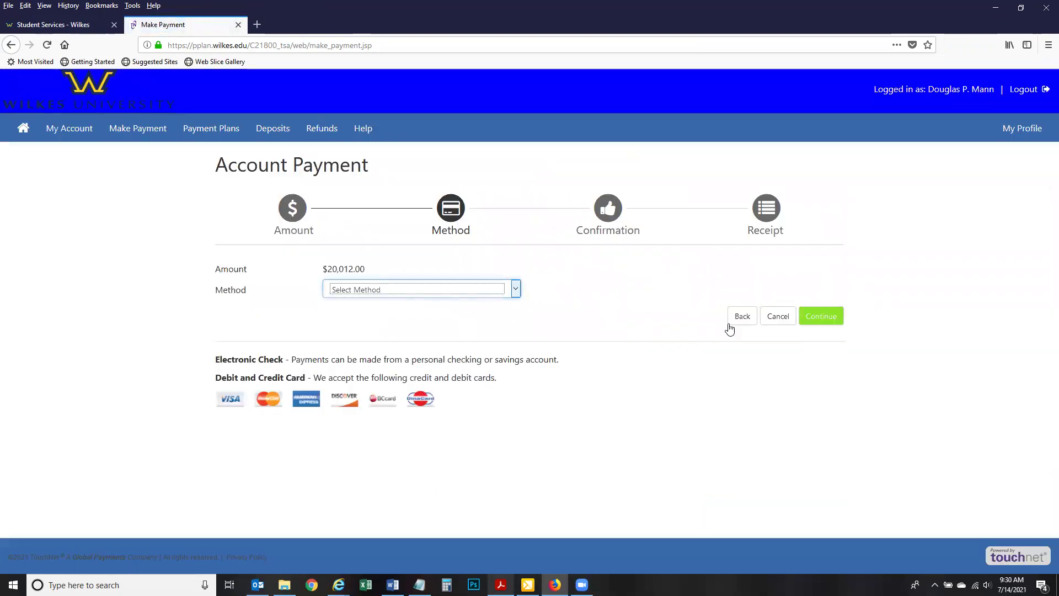
{"action": "left_click", "coordinate": [740, 315]}
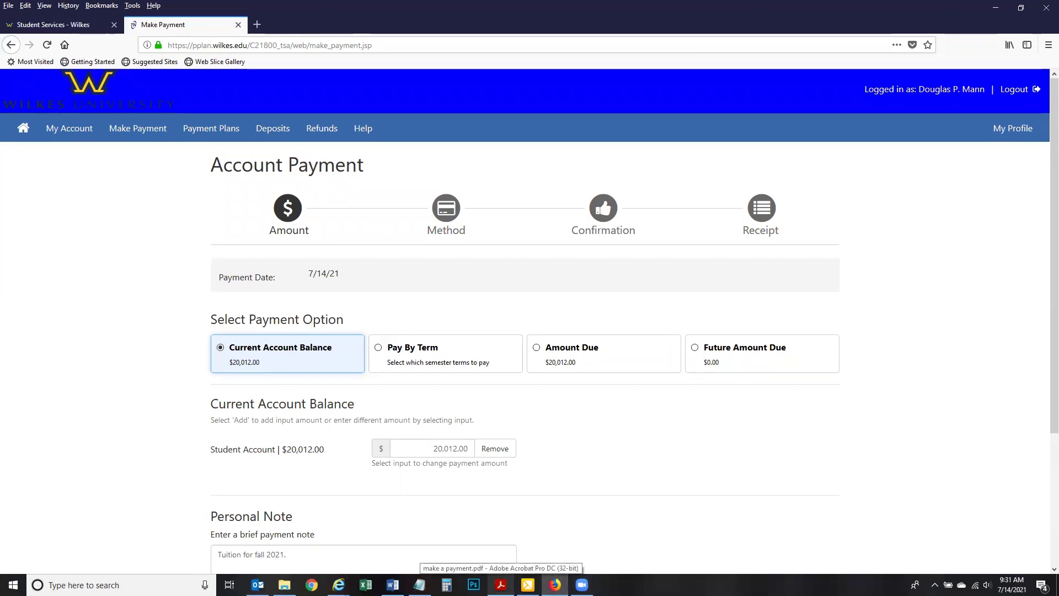
Step: Switch to make a payment.pdf in Adobe Acrobat and view the Questions page with the Bursar's Office contact details
{"action": "left_click", "coordinate": [501, 585]}
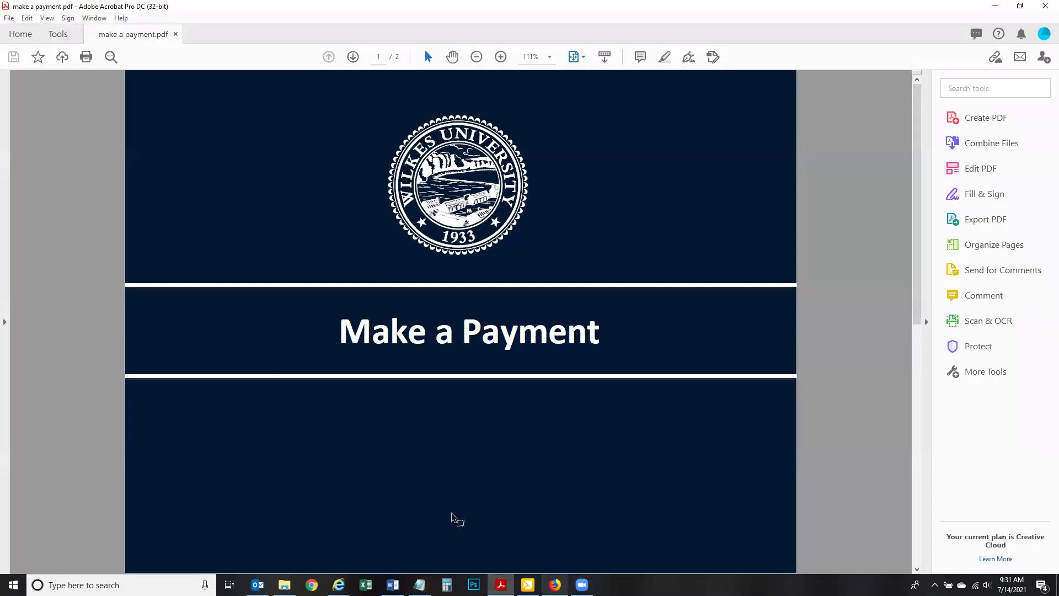
{"action": "scroll", "coordinate": [397, 491], "scroll_direction": "down", "scroll_amount": 2}
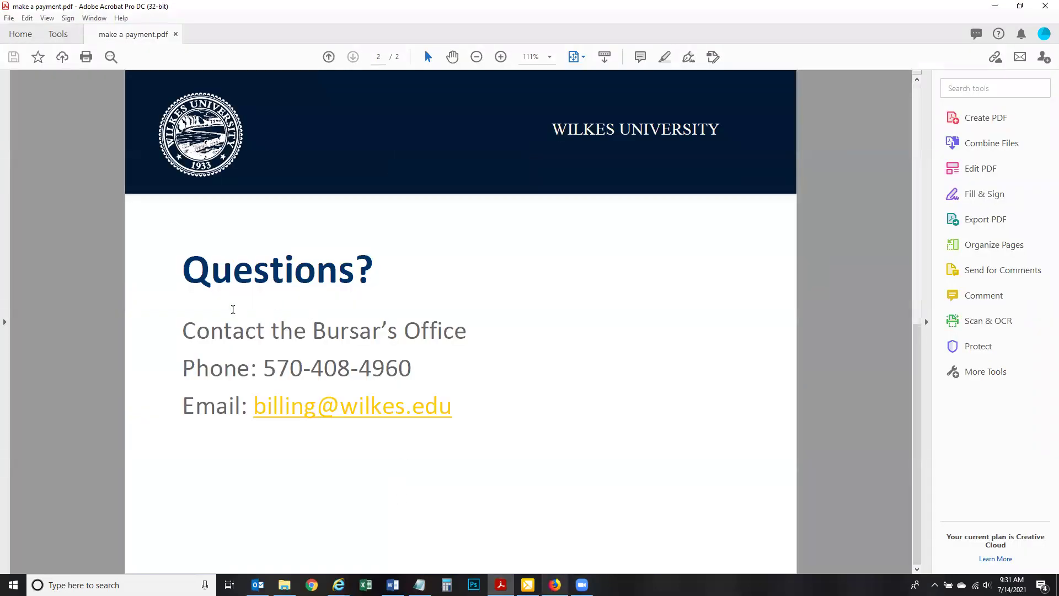